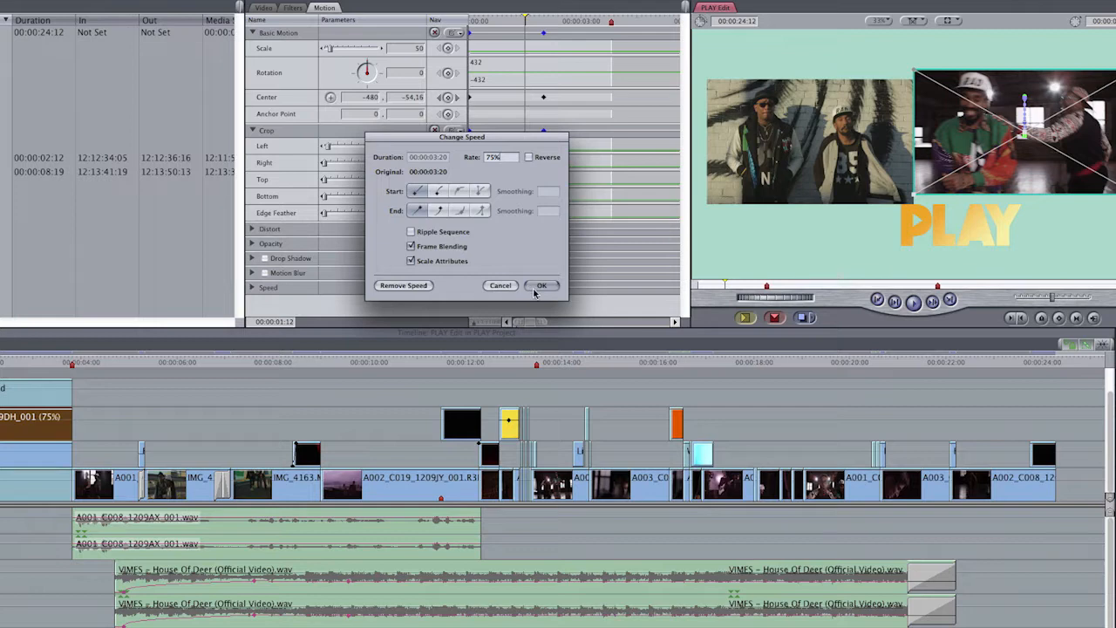
Step: Close the speed settings with the 75% rate and open the Edge Wipe transition between IMG_4154.MOV and IMG_4163.MOV for inspection
{"action": "left_click", "coordinate": [534, 289]}
{"action": "left_click_drag", "start_coordinate": [118, 367], "coordinate": [219, 372]}
{"action": "double_click", "coordinate": [222, 484]}
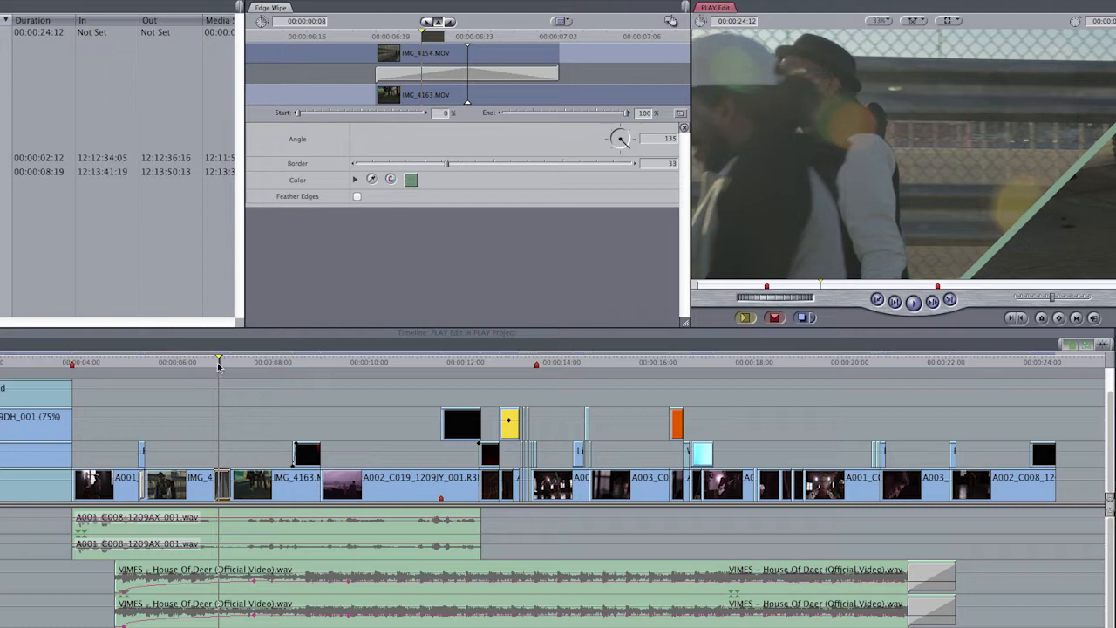
Step: Check the composite mode of the Burn 03 - 2k clip over IMG_4163.MOV, keeping Screen, and look at the music's closing audio transition
{"action": "left_click_drag", "start_coordinate": [219, 367], "coordinate": [307, 362]}
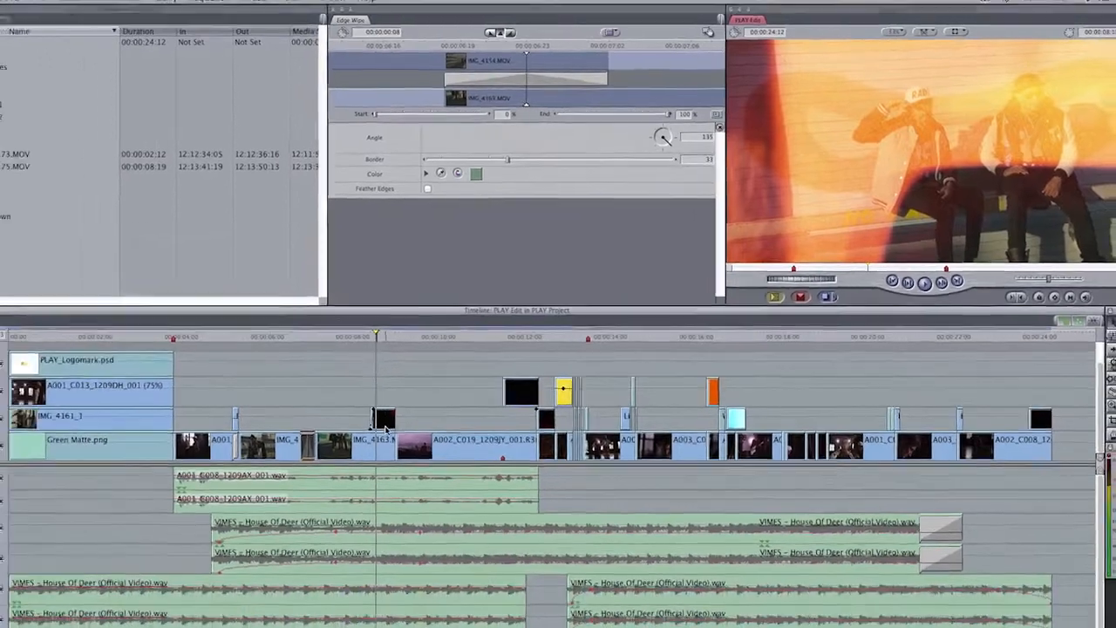
{"action": "right_click", "coordinate": [311, 456]}
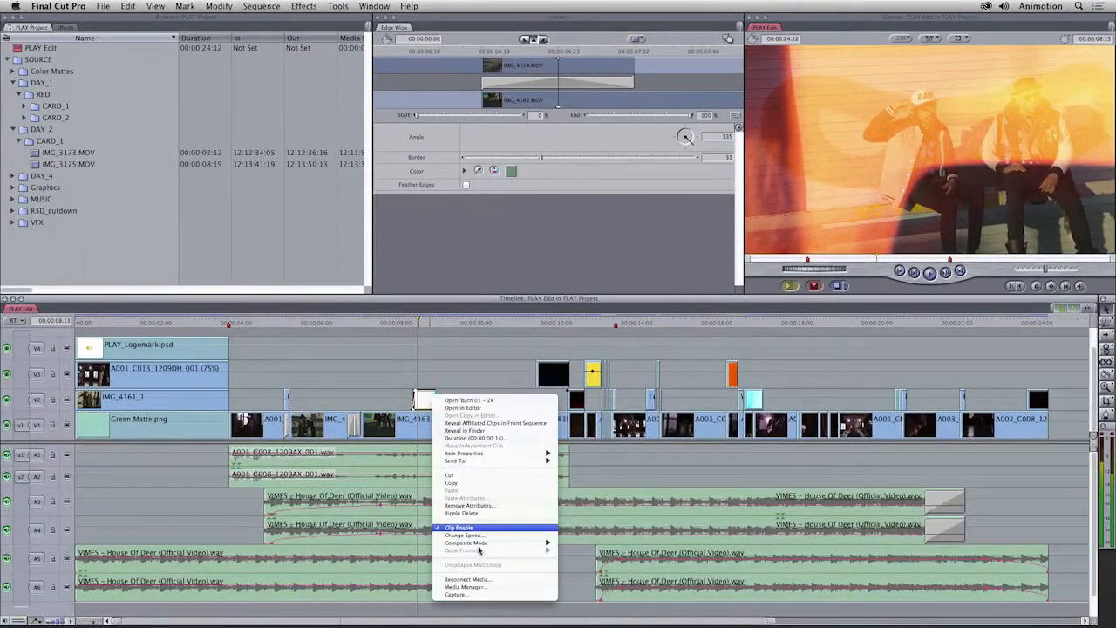
{"action": "mouse_move", "coordinate": [501, 542]}
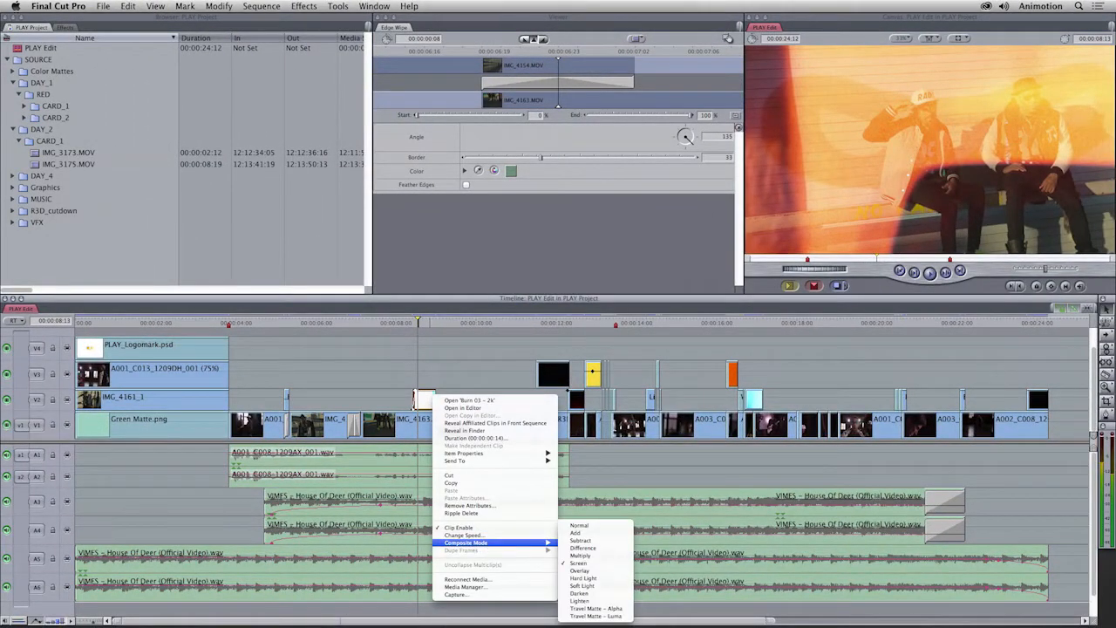
{"action": "left_click", "coordinate": [579, 564]}
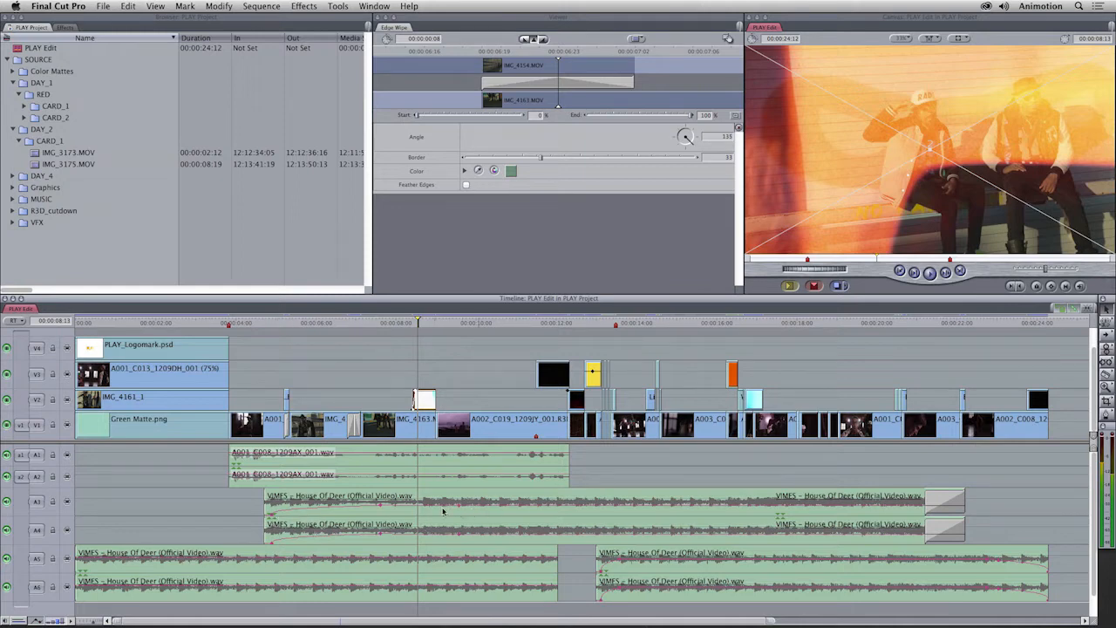
{"action": "left_click", "coordinate": [955, 502]}
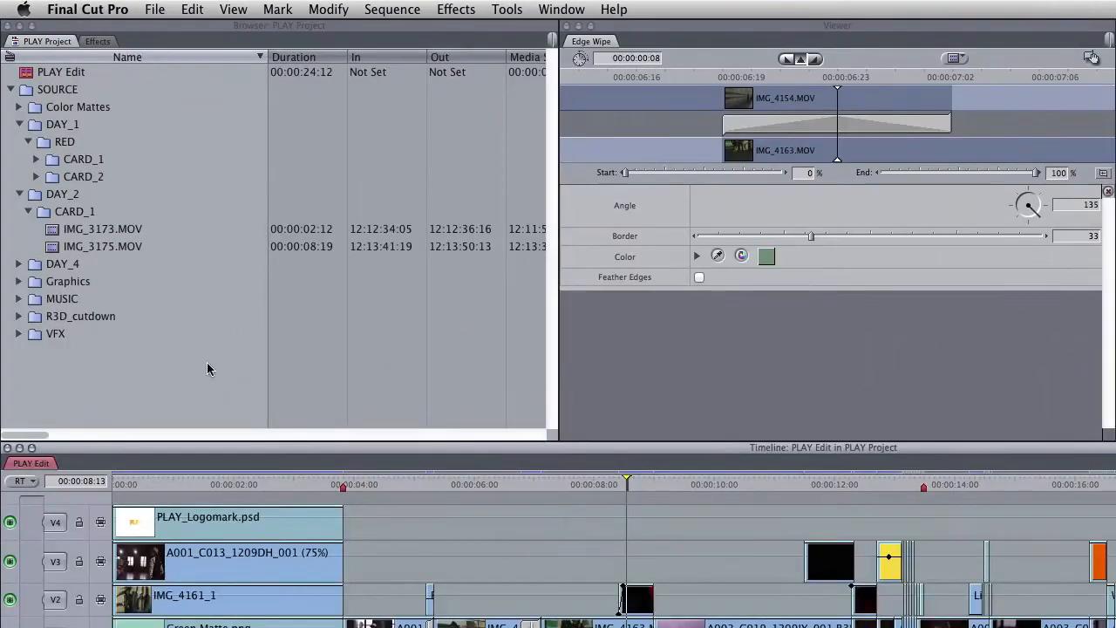
Step: Deselect all items in the project browser, including the PLAY Edit sequence
{"action": "left_click", "coordinate": [67, 73]}
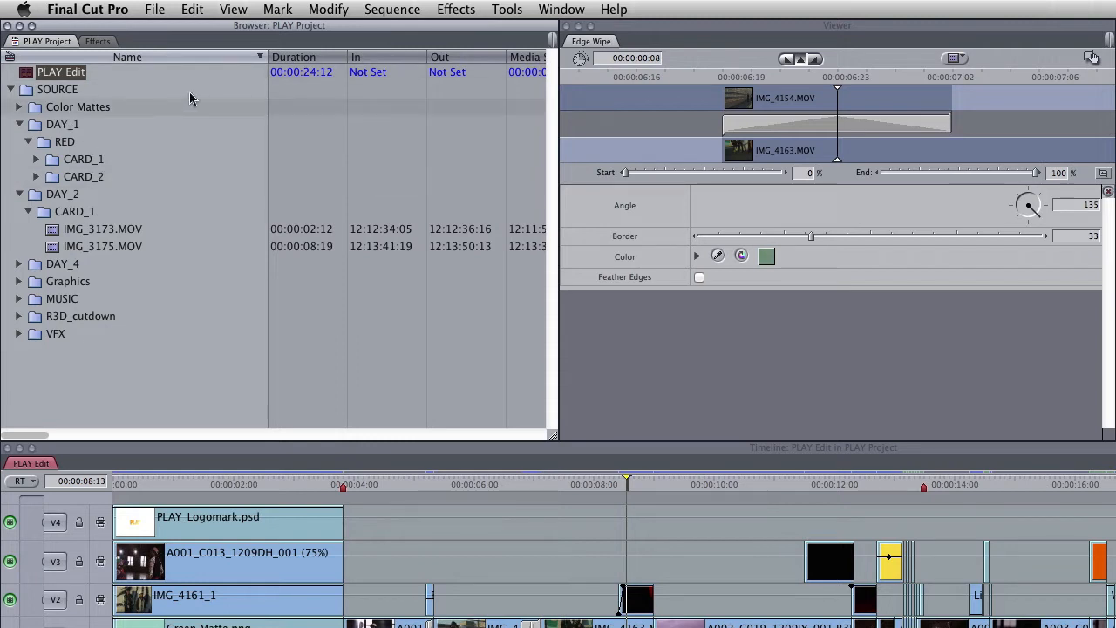
{"action": "left_click", "coordinate": [193, 10]}
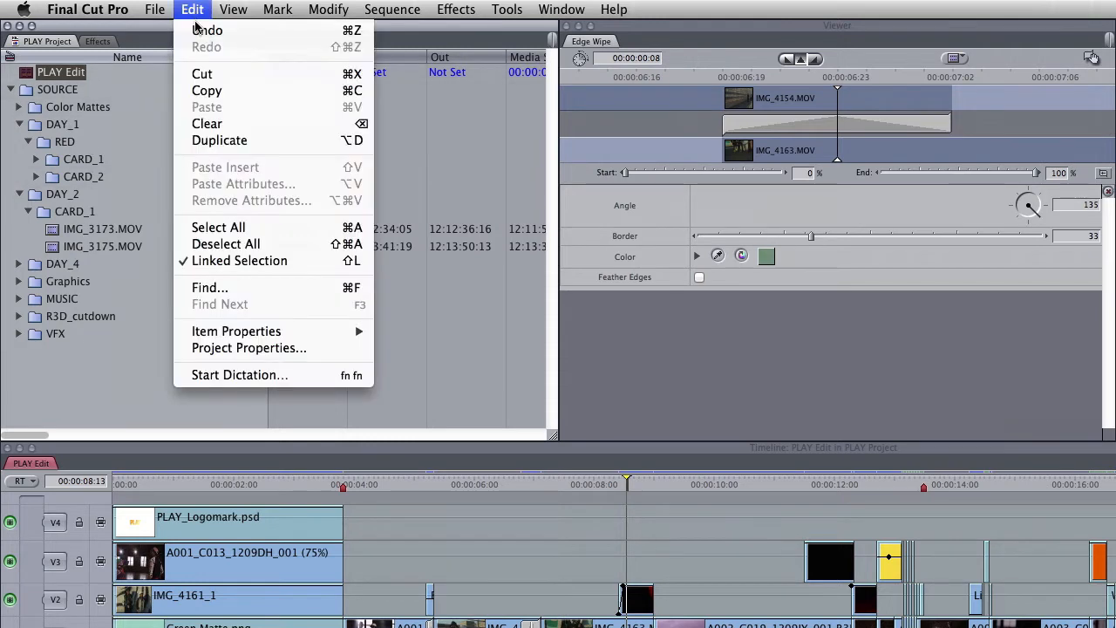
{"action": "left_click", "coordinate": [261, 246]}
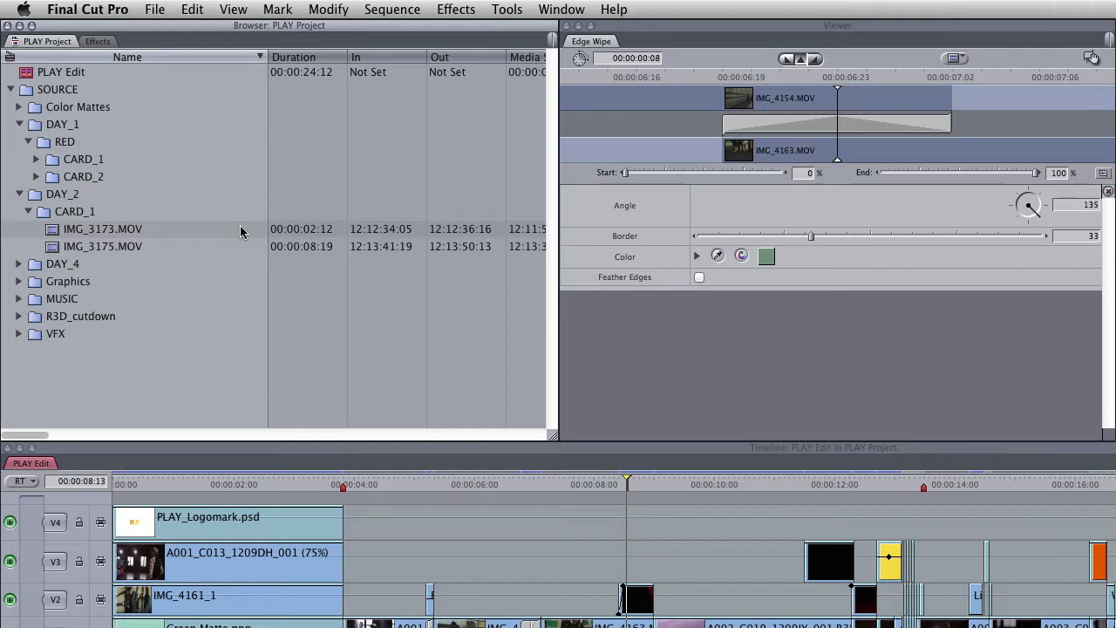
Step: Export the whole project as Apple XML Interchange Format version 5 and save PLAY Project.xml in the XML folder
{"action": "left_click", "coordinate": [155, 10]}
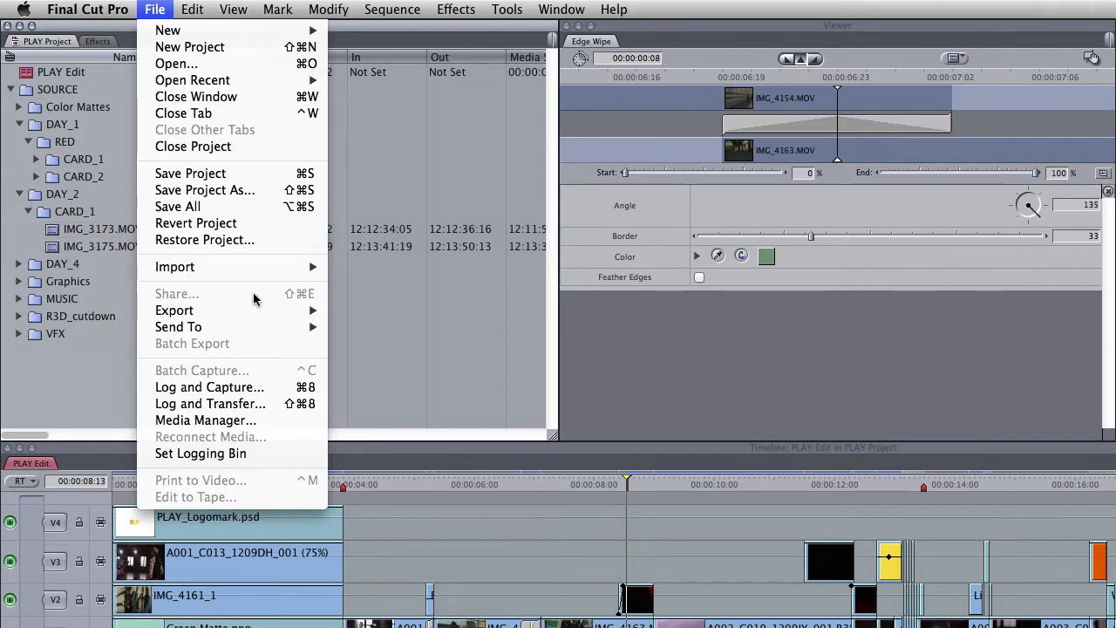
{"action": "mouse_move", "coordinate": [266, 314]}
{"action": "left_click", "coordinate": [401, 547]}
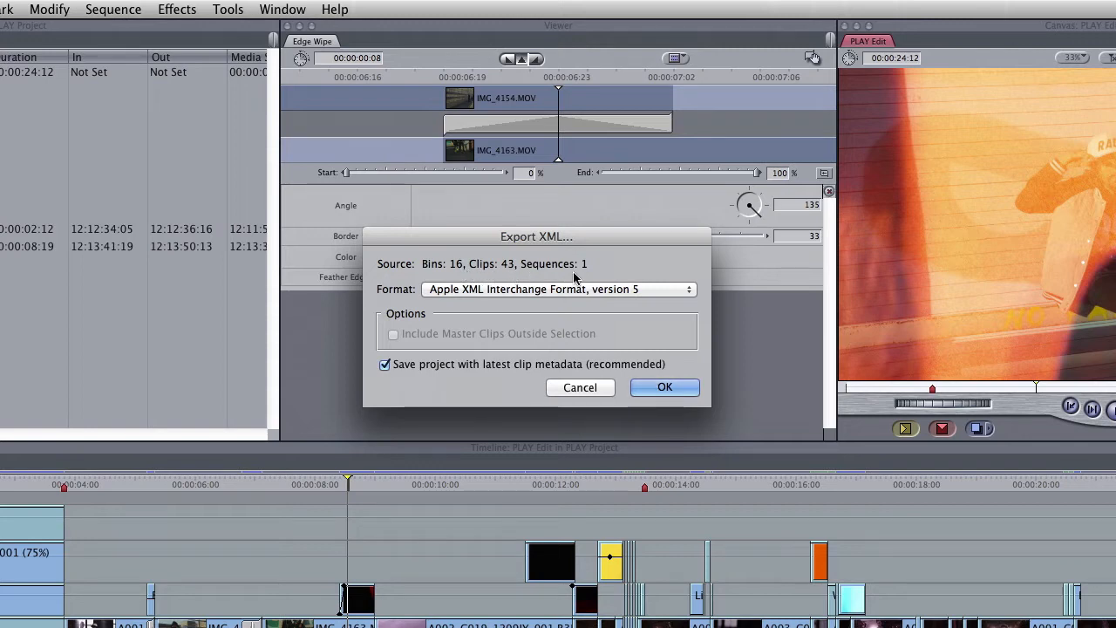
{"action": "left_click", "coordinate": [660, 391]}
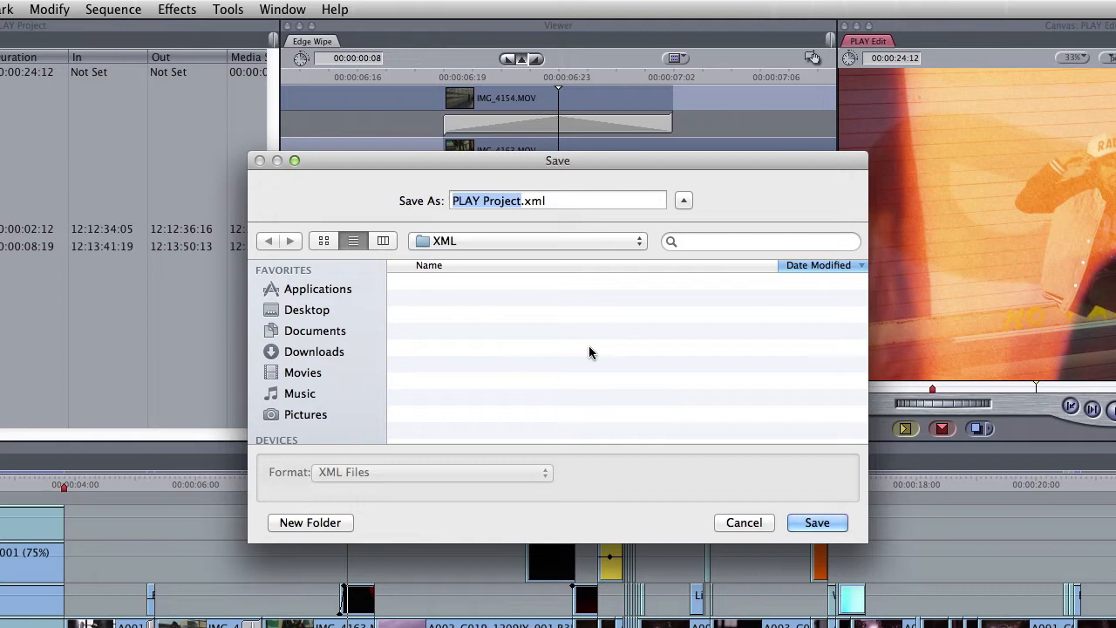
{"action": "left_click", "coordinate": [818, 523]}
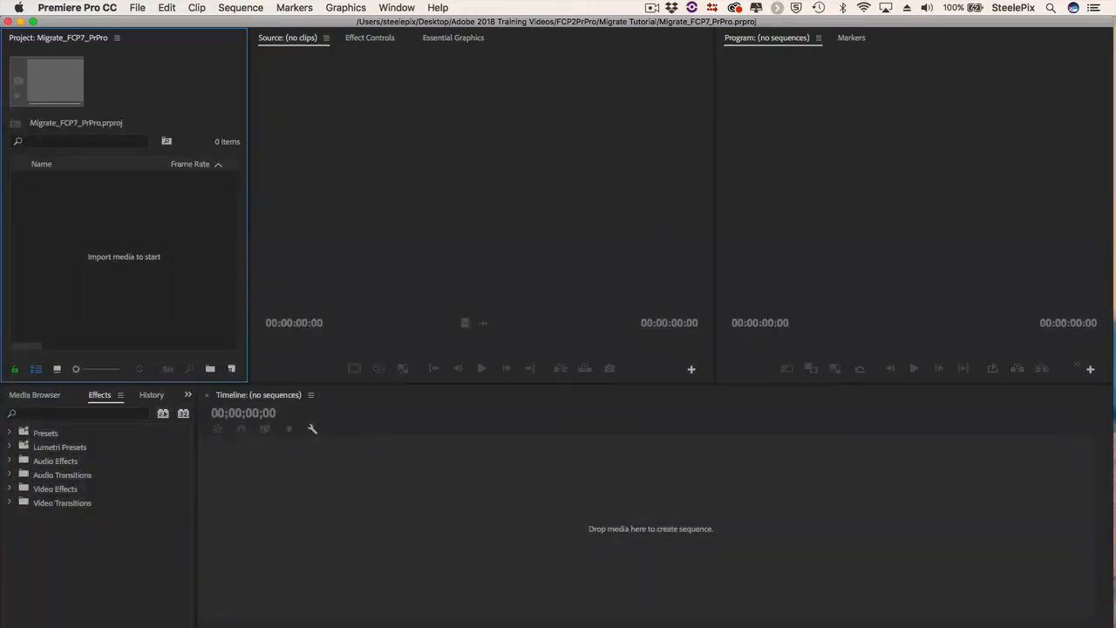
Step: Switch to Premiere Pro CC and import the PLAYProject XML file from the FCP7_XML folder into the Migrate_FCP7_PrPro project
{"action": "right_click", "coordinate": [67, 200]}
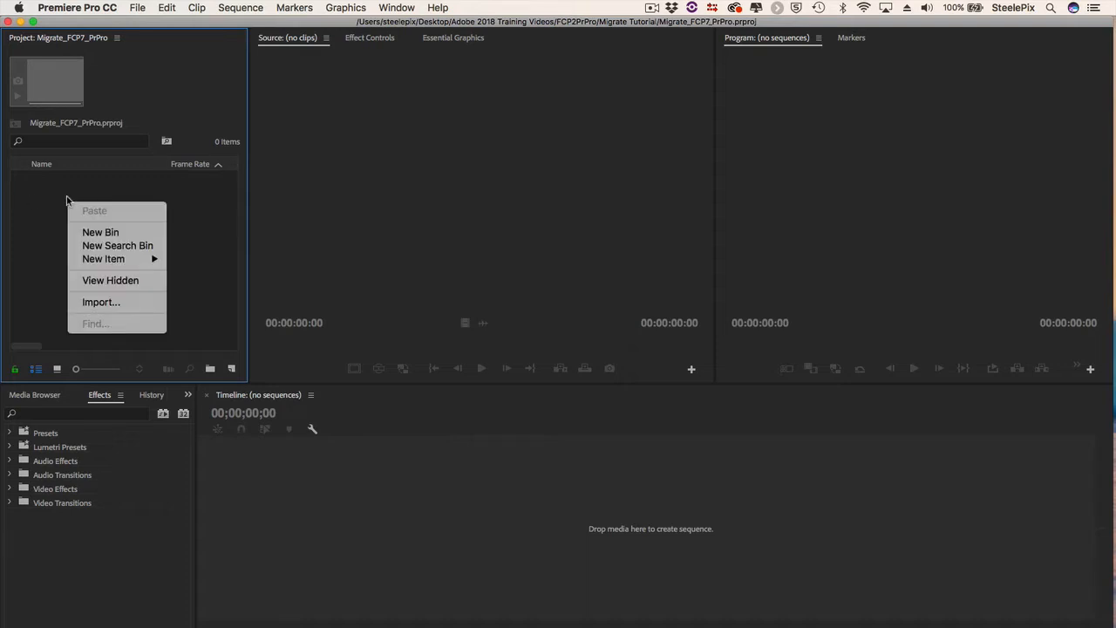
{"action": "left_click", "coordinate": [136, 302]}
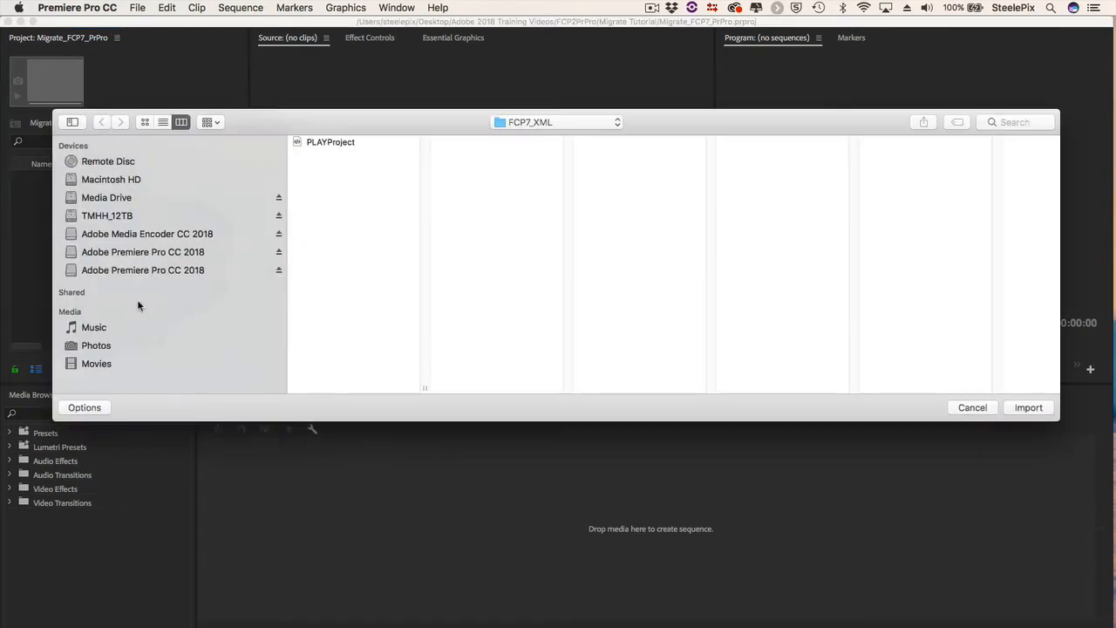
{"action": "left_click", "coordinate": [315, 143]}
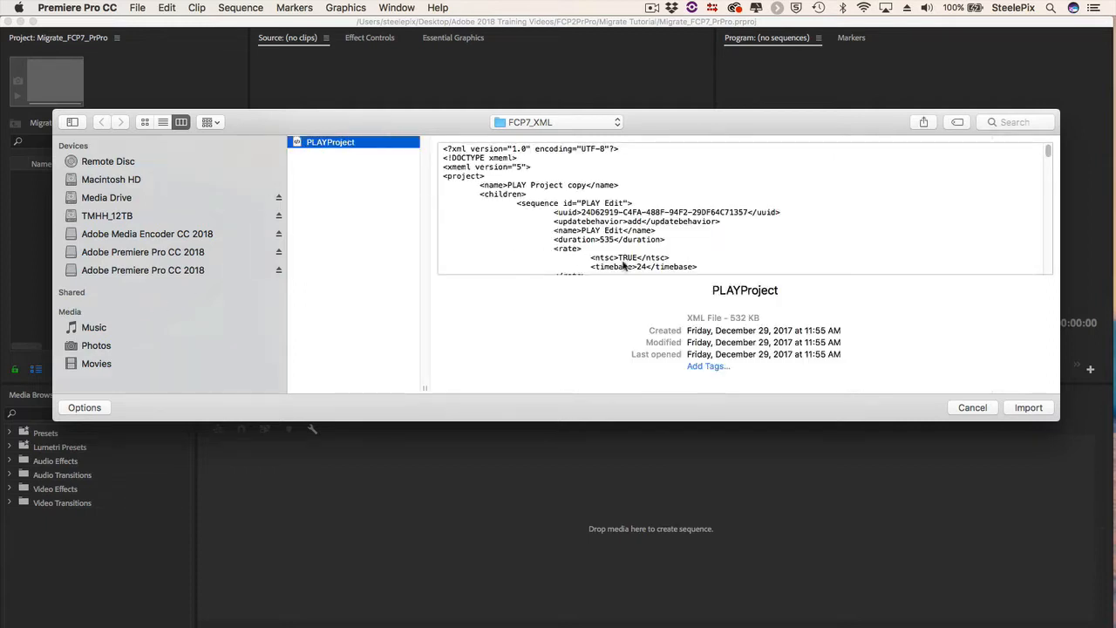
{"action": "left_click_drag", "start_coordinate": [687, 318], "coordinate": [766, 316]}
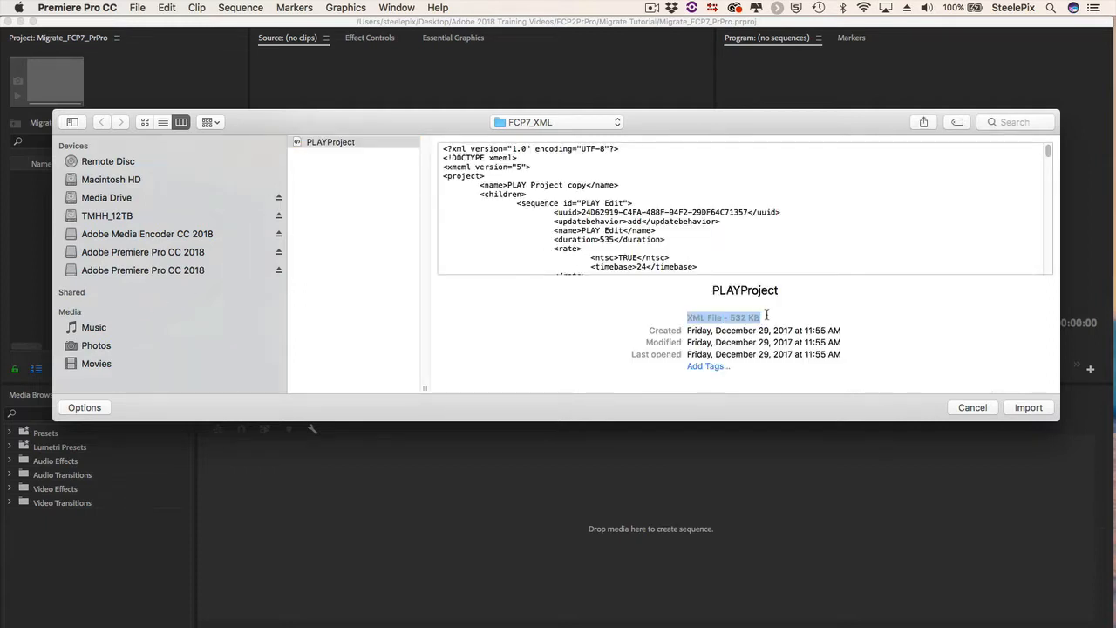
{"action": "left_click", "coordinate": [1029, 409]}
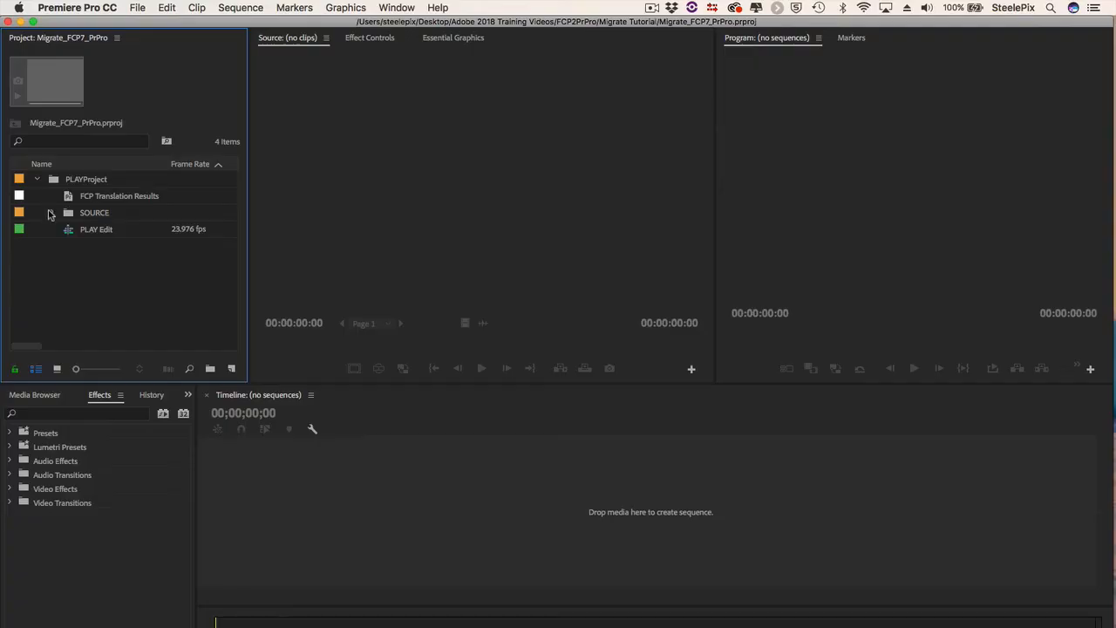
Step: Expand the imported SOURCE bin to show its sub-bins and open the PLAY Edit sequence
{"action": "left_click", "coordinate": [51, 215]}
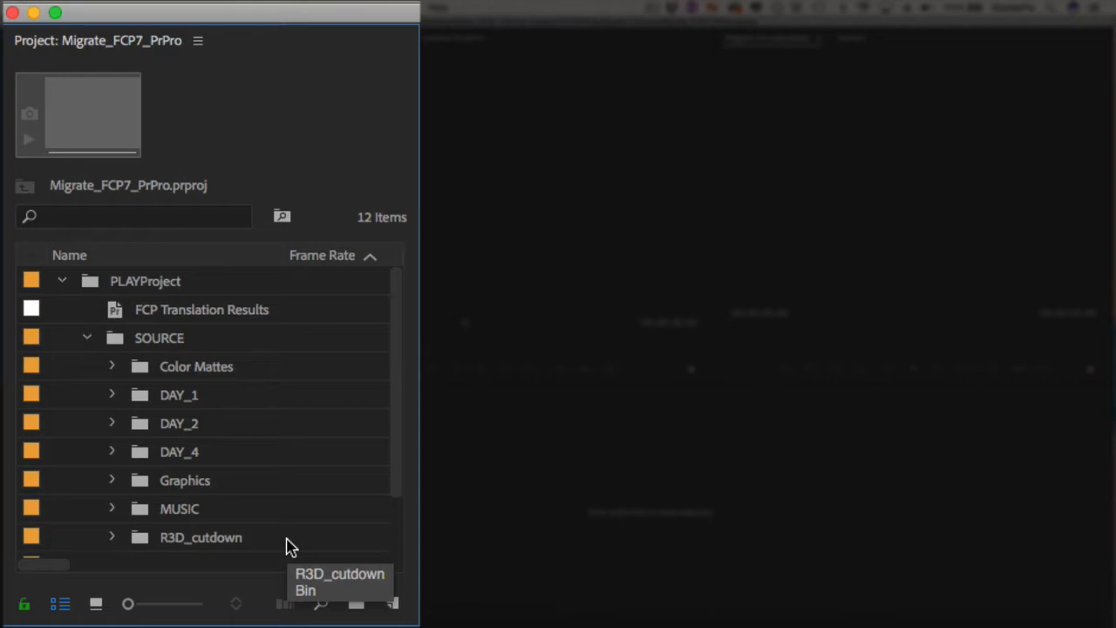
{"action": "scroll", "coordinate": [291, 547], "scroll_direction": "down", "scroll_amount": 2}
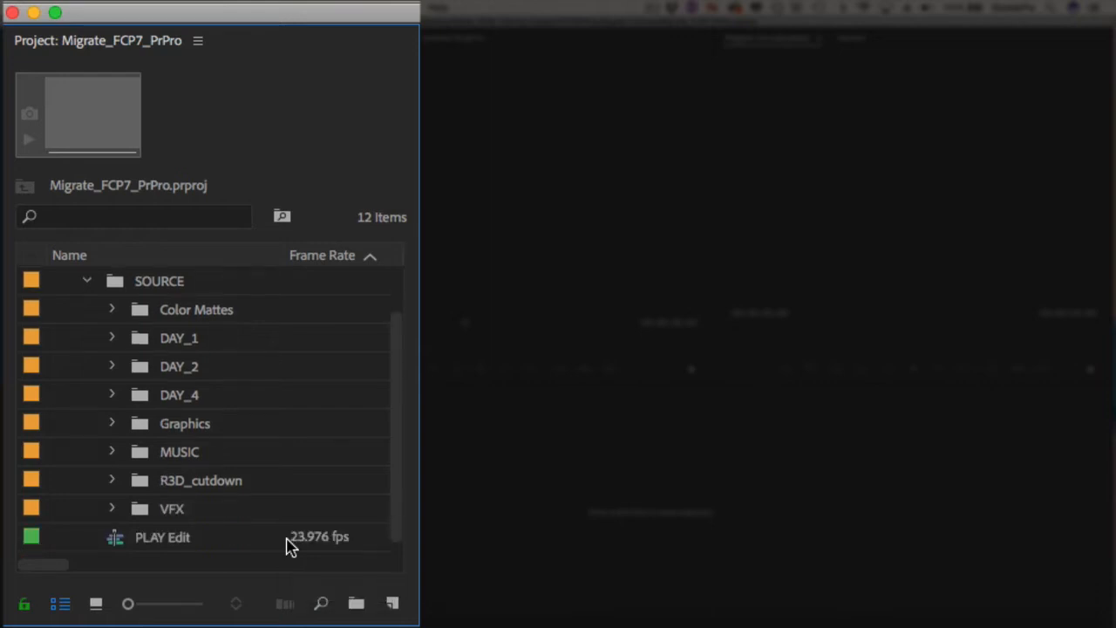
{"action": "double_click", "coordinate": [116, 541]}
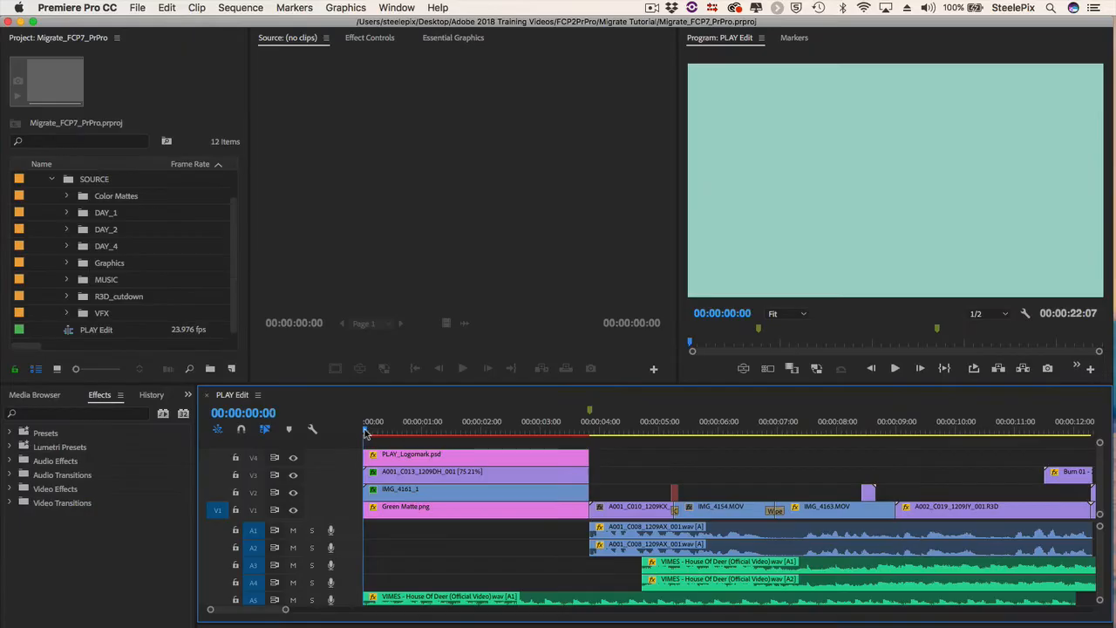
Step: Inspect the migrated position, scale and crop keyframes of the IMG_4161_1 clip in the opening split-screen section
{"action": "left_click_drag", "start_coordinate": [367, 433], "coordinate": [581, 451]}
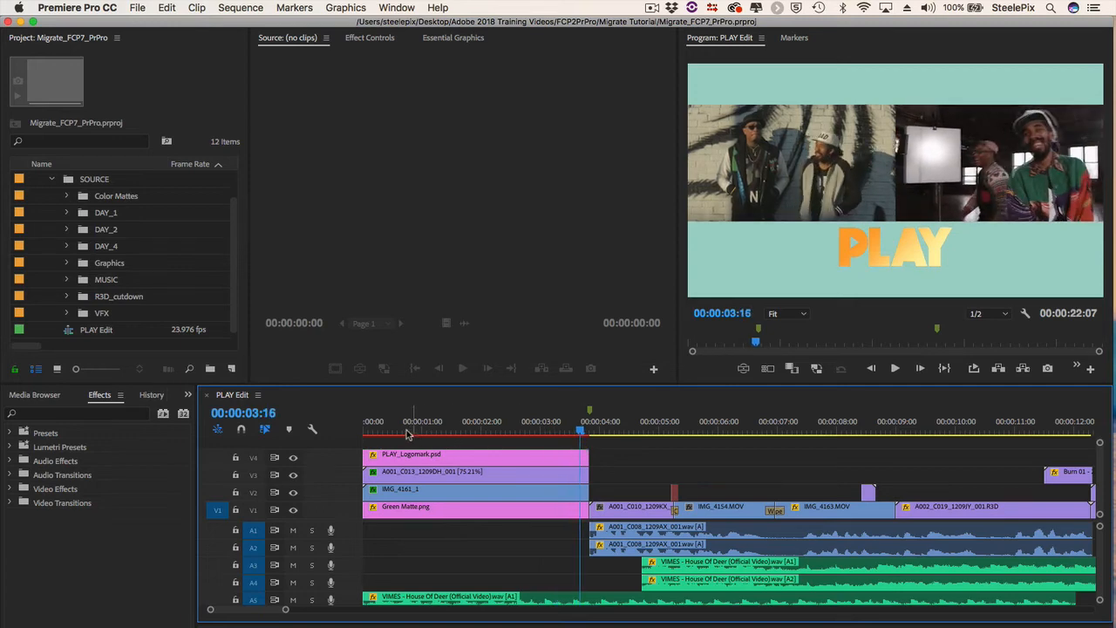
{"action": "left_click", "coordinate": [392, 492]}
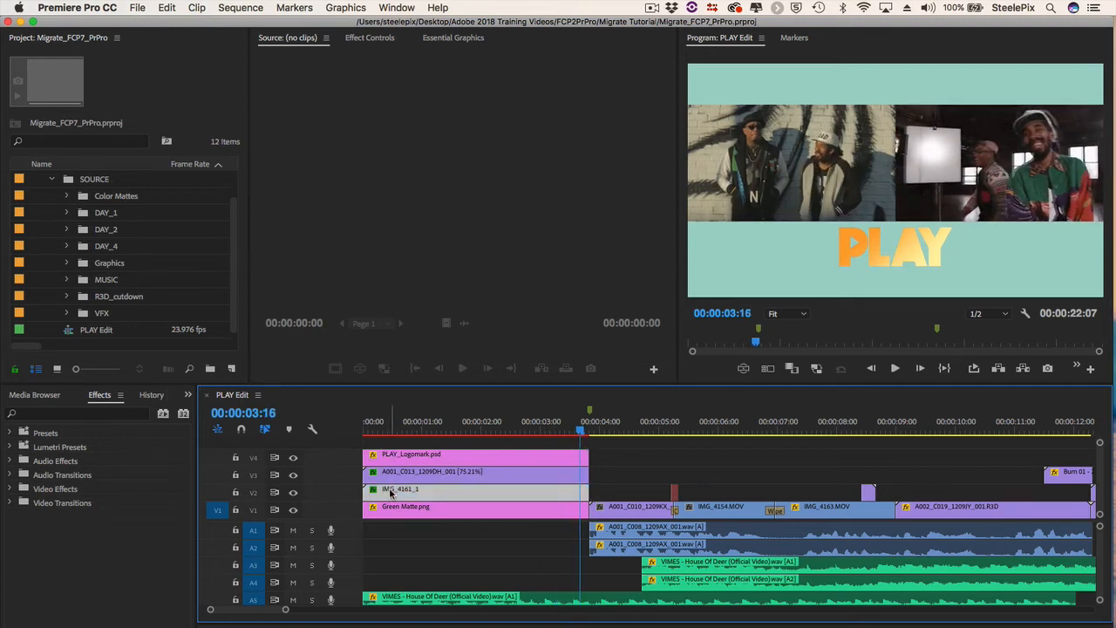
{"action": "left_click", "coordinate": [369, 38]}
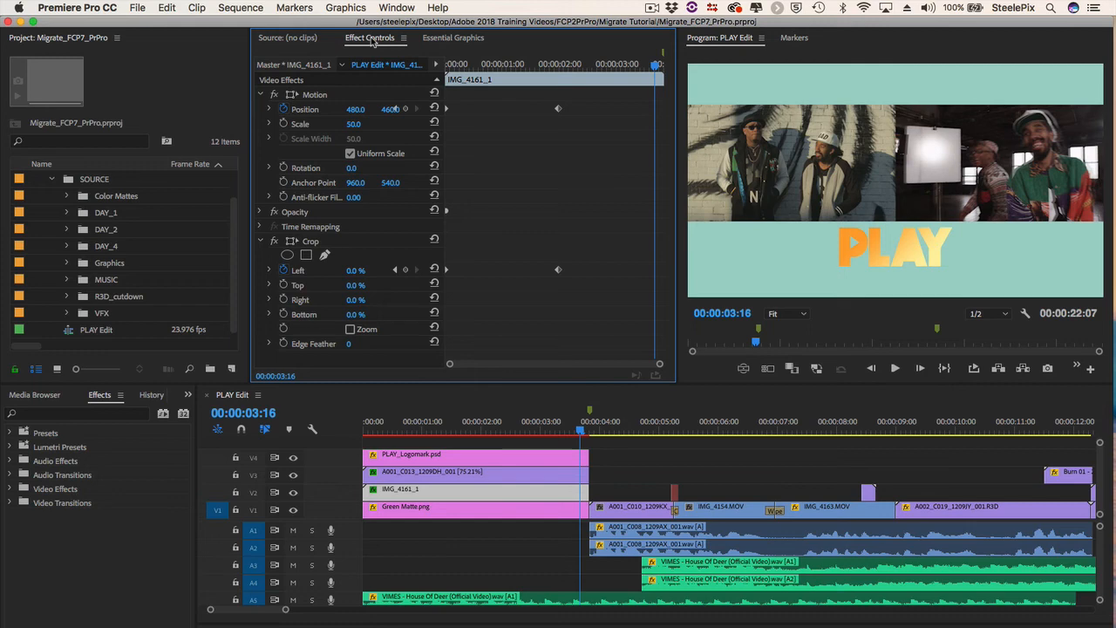
{"action": "left_click_drag", "start_coordinate": [661, 73], "coordinate": [432, 69]}
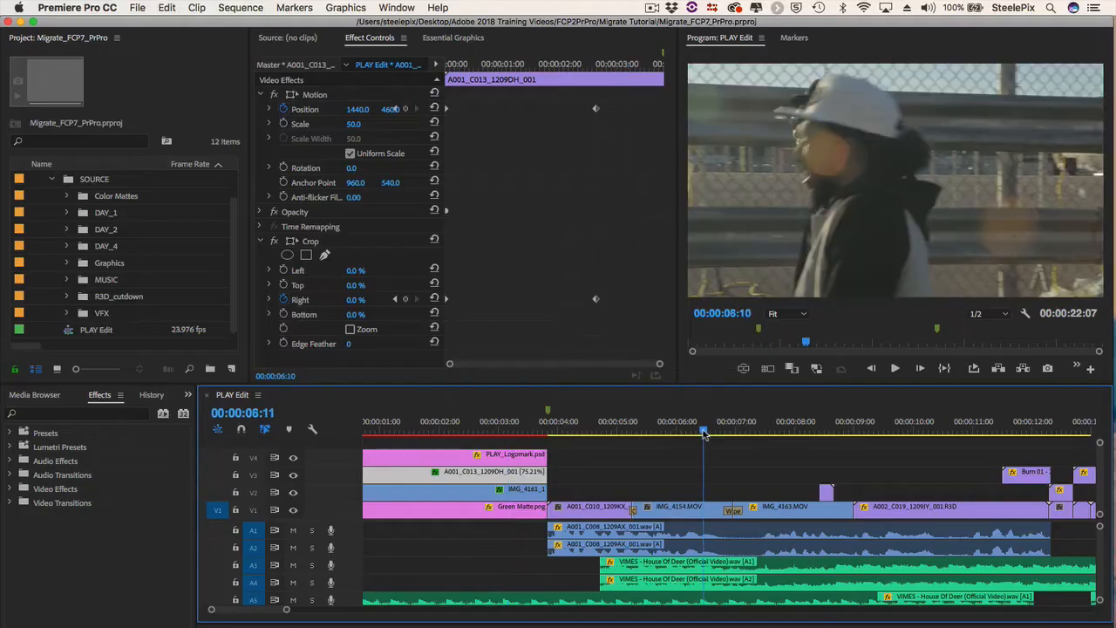
Step: Examine the border and direction settings of the Wipe transition between IMG_4154.MOV and IMG_4163.MOV
{"action": "left_click_drag", "start_coordinate": [768, 434], "coordinate": [733, 448]}
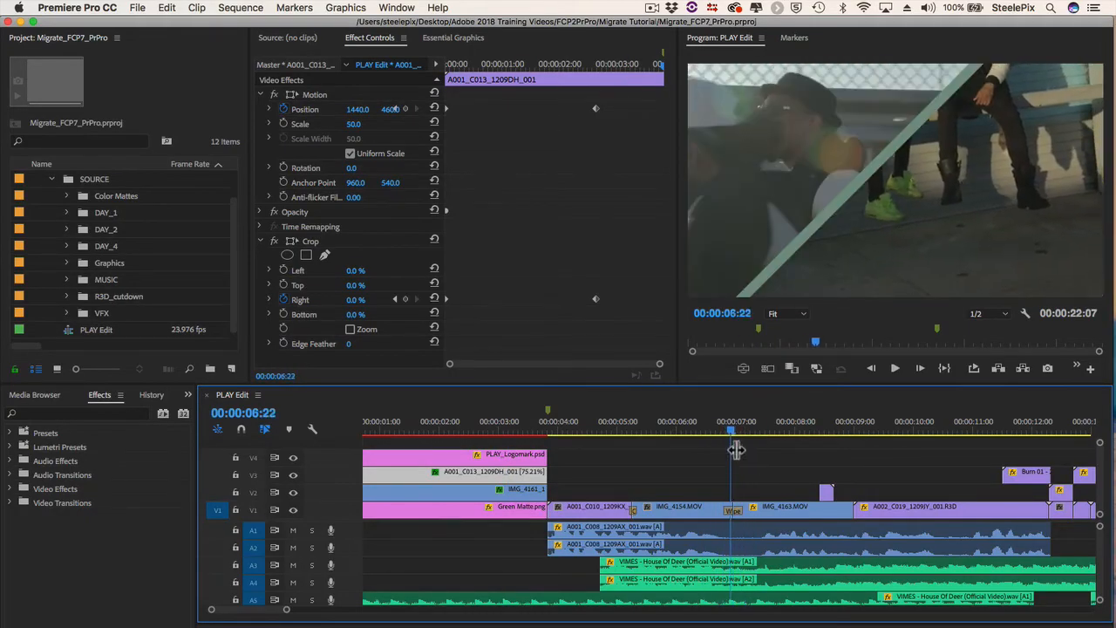
{"action": "left_click", "coordinate": [733, 512]}
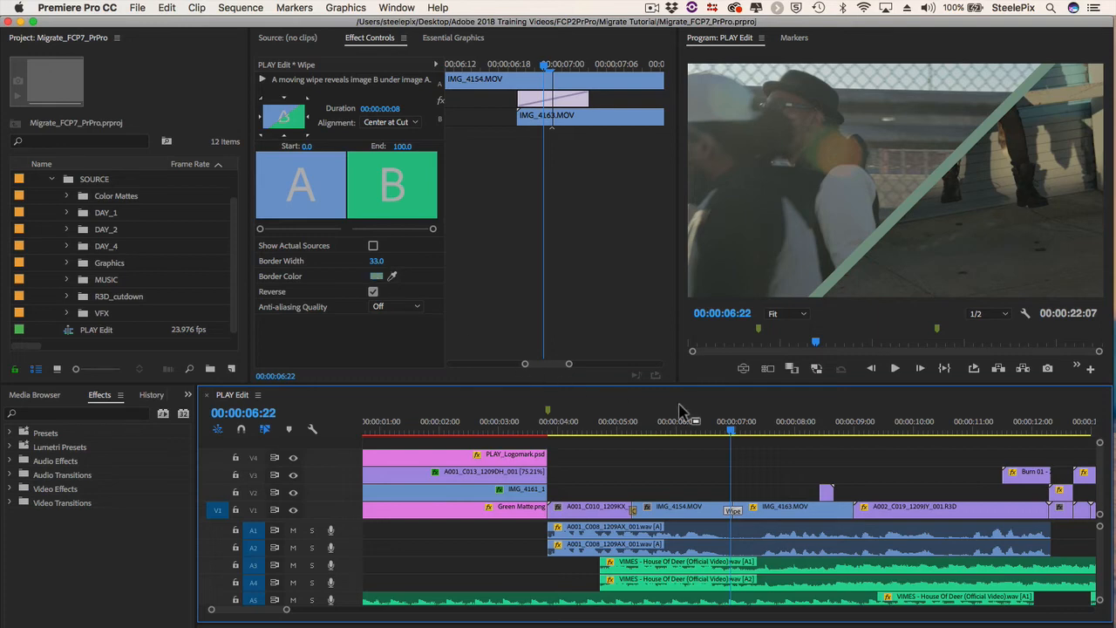
Step: Check the opacity keyframes and blend mode of the Burn 03 - 2k clip above IMG_4163.MOV
{"action": "left_click", "coordinate": [756, 431]}
{"action": "left_click_drag", "start_coordinate": [757, 433], "coordinate": [829, 445]}
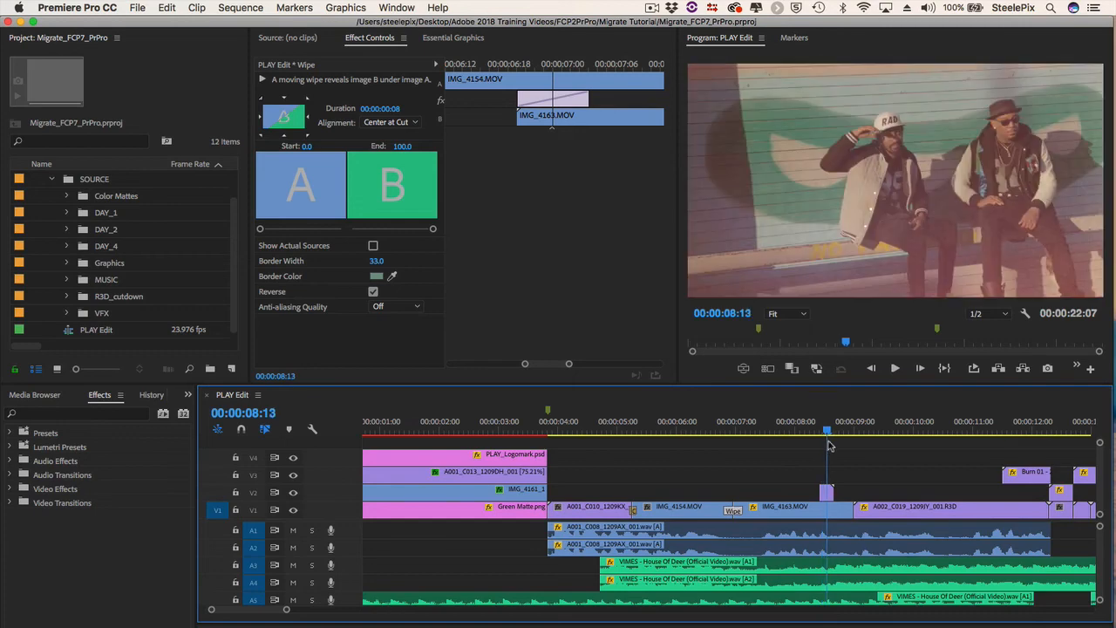
{"action": "left_click", "coordinate": [828, 493]}
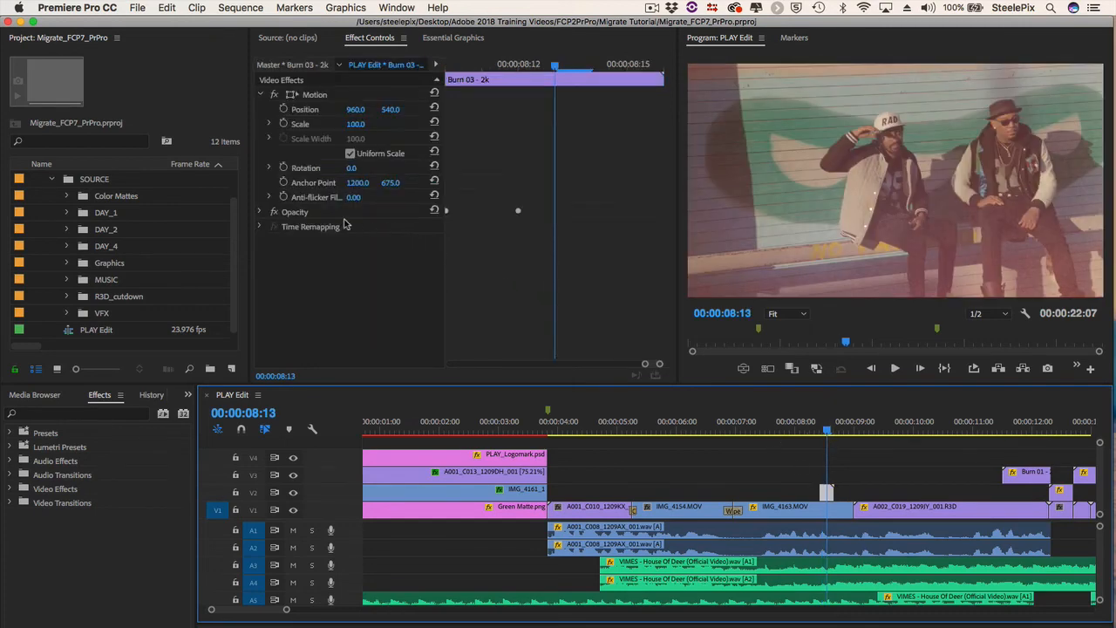
{"action": "left_click", "coordinate": [261, 212]}
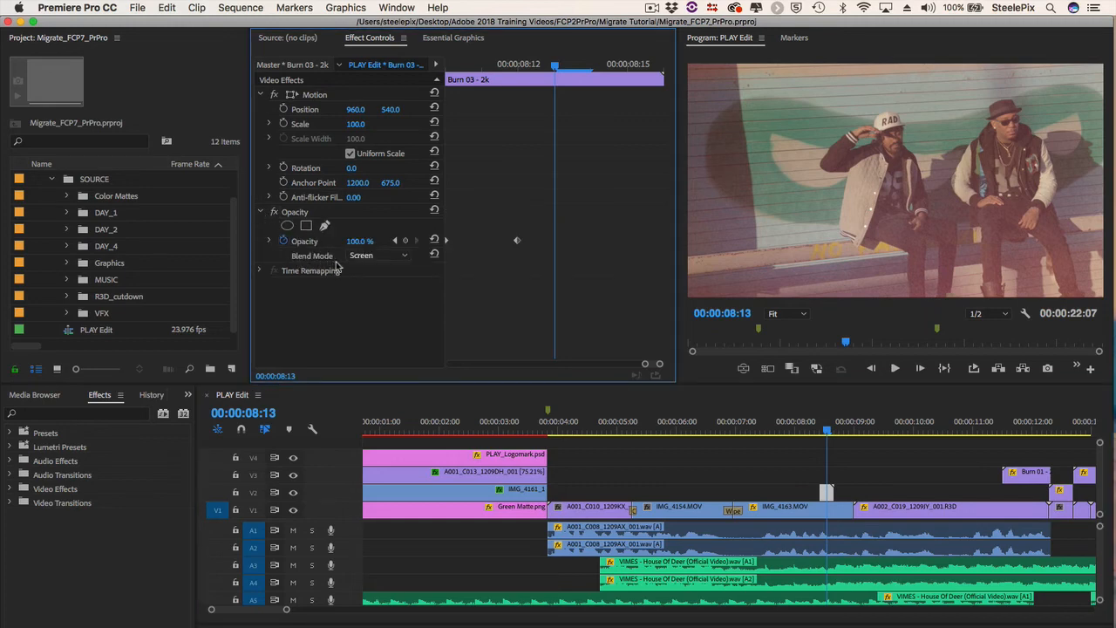
{"action": "left_click", "coordinate": [401, 256]}
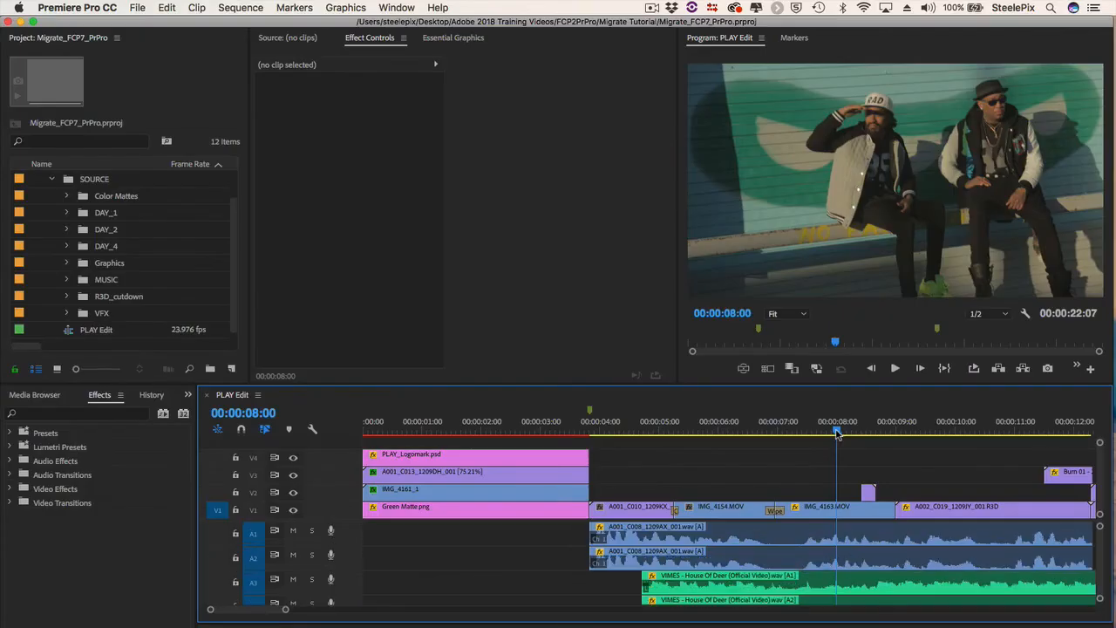
Step: Examine the music tracks' volume keyframes and the audio transitions at the end of the sequence
{"action": "scroll", "coordinate": [853, 541], "scroll_direction": "down", "scroll_amount": 2}
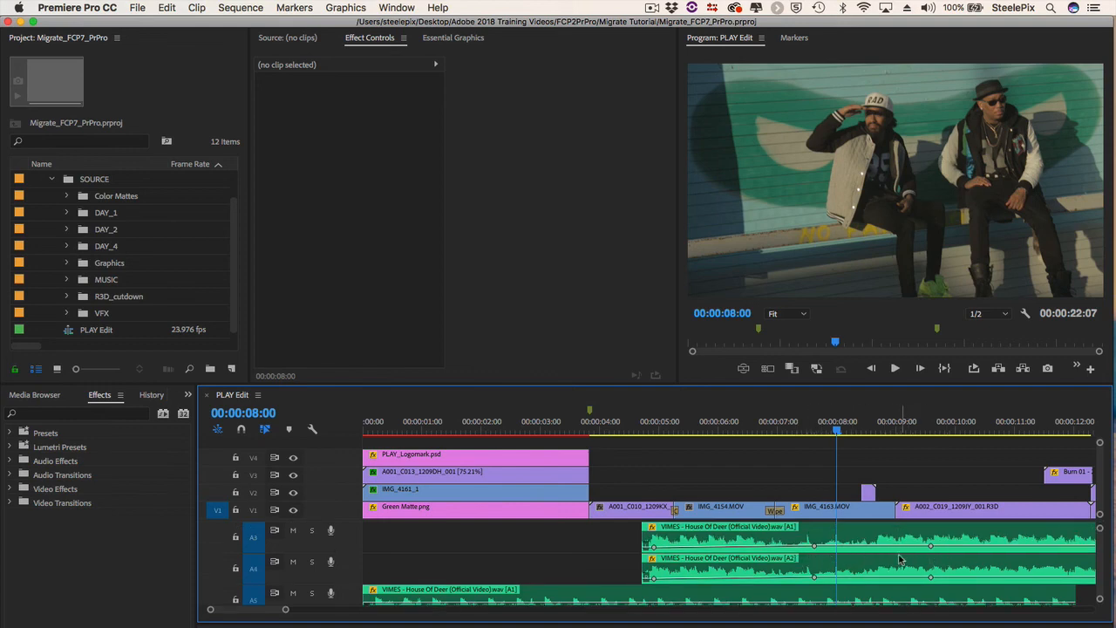
{"action": "key", "text": "End"}
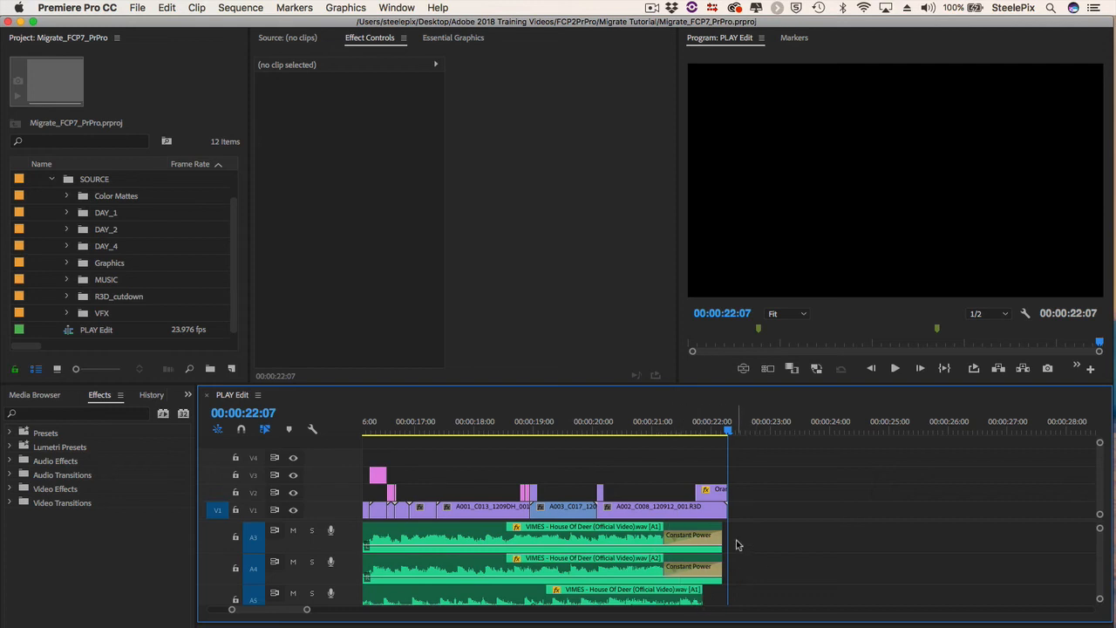
Step: Play the PLAY Edit sequence from its beginning to review the migrated edit
{"action": "key", "text": "backslash"}
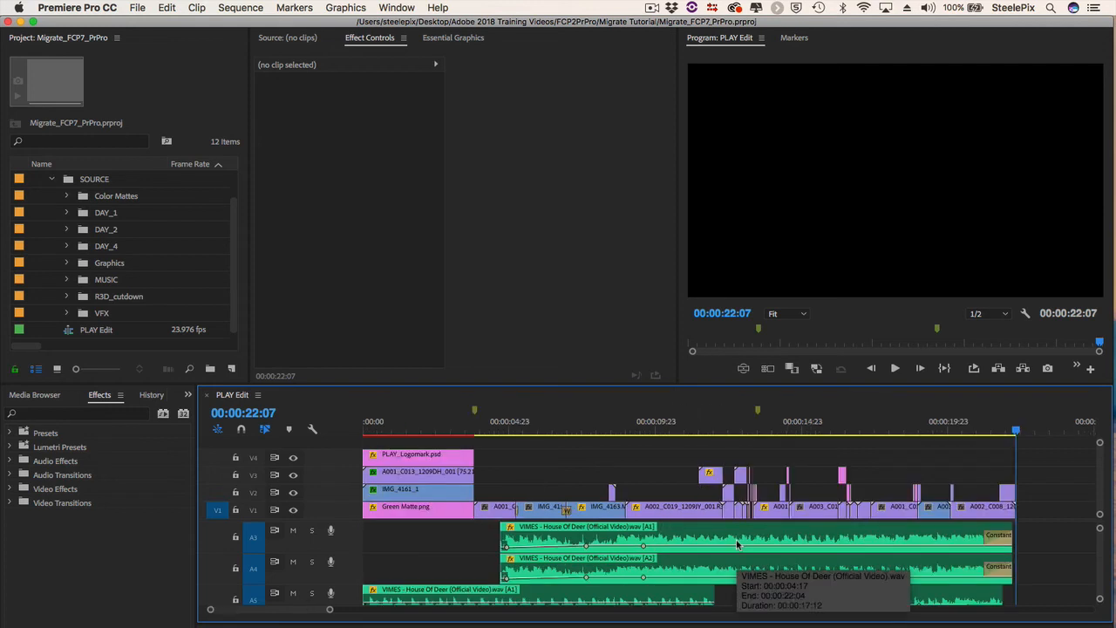
{"action": "left_click", "coordinate": [364, 428]}
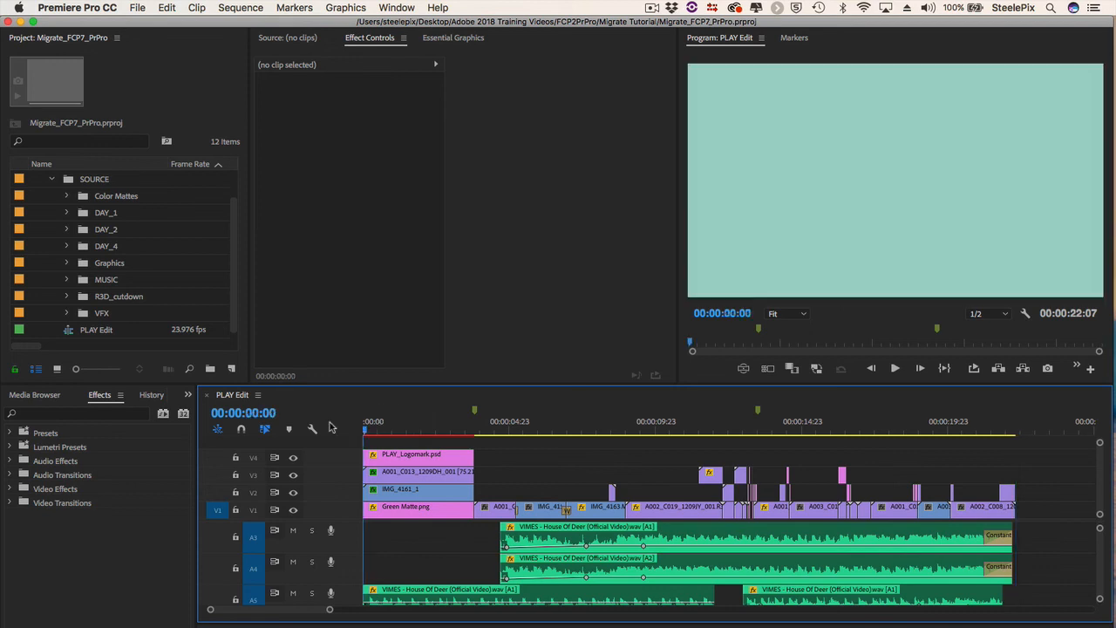
{"action": "key", "text": "space"}
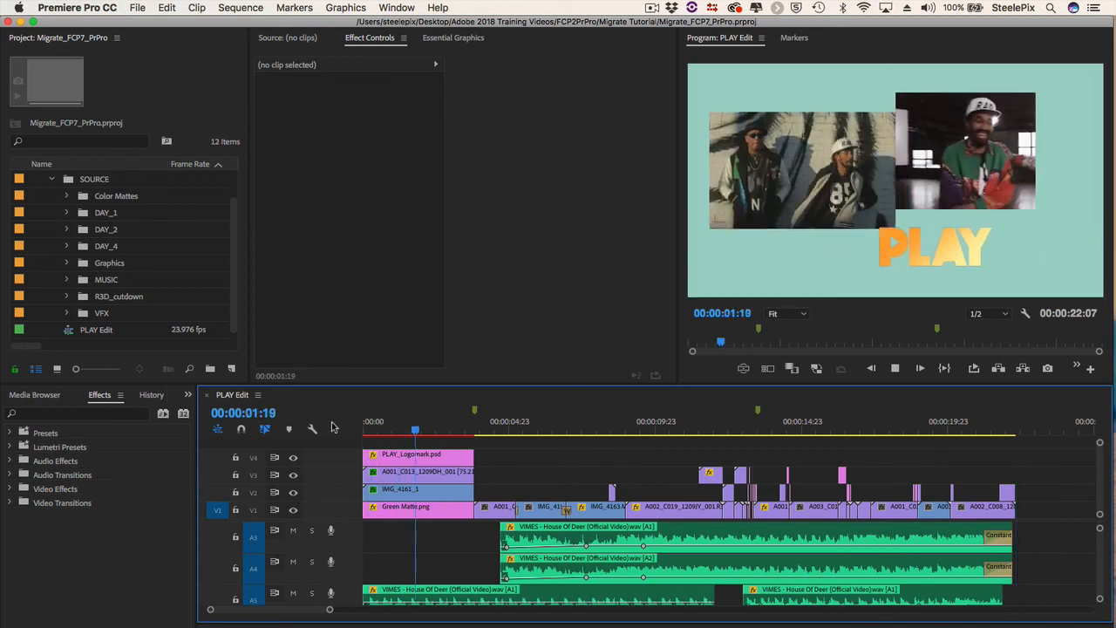